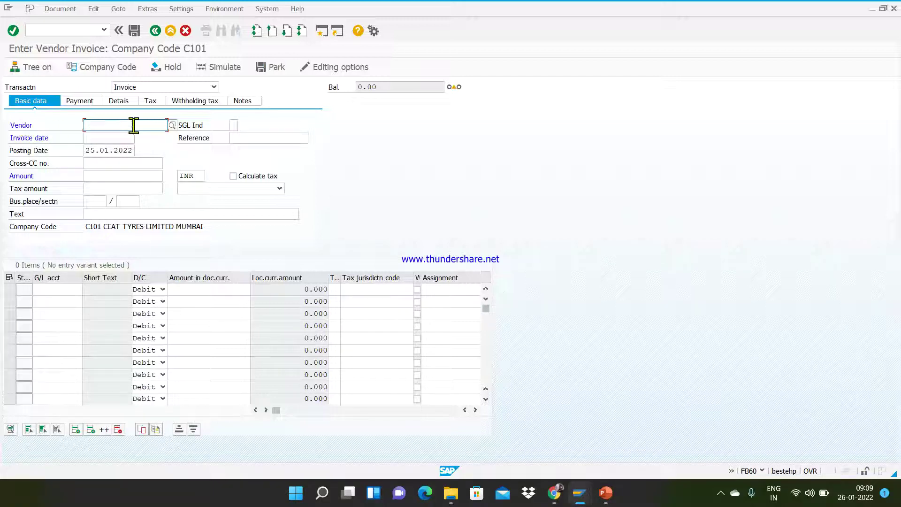
# Step: Look up vendors in country IN for company code C101 and select HIND TERMINAL as the invoice vendor
pyautogui.click(174, 125)
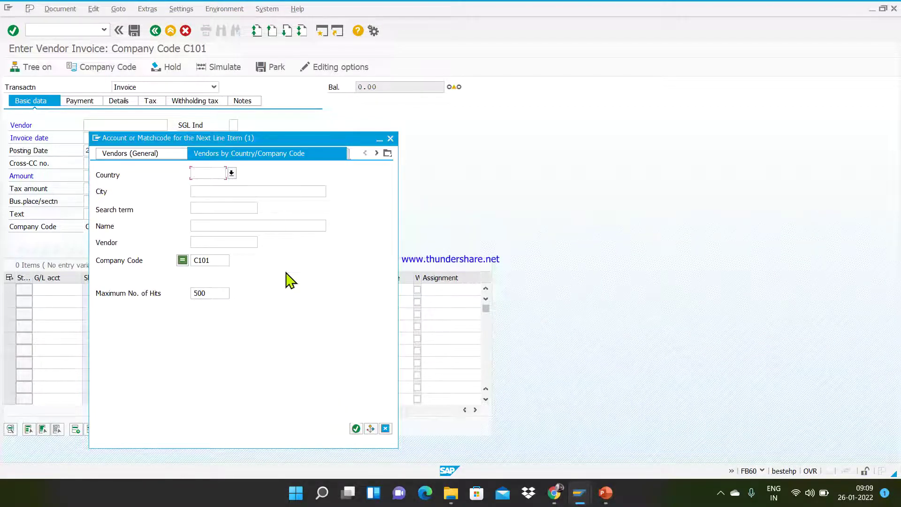
pyautogui.click(356, 429)
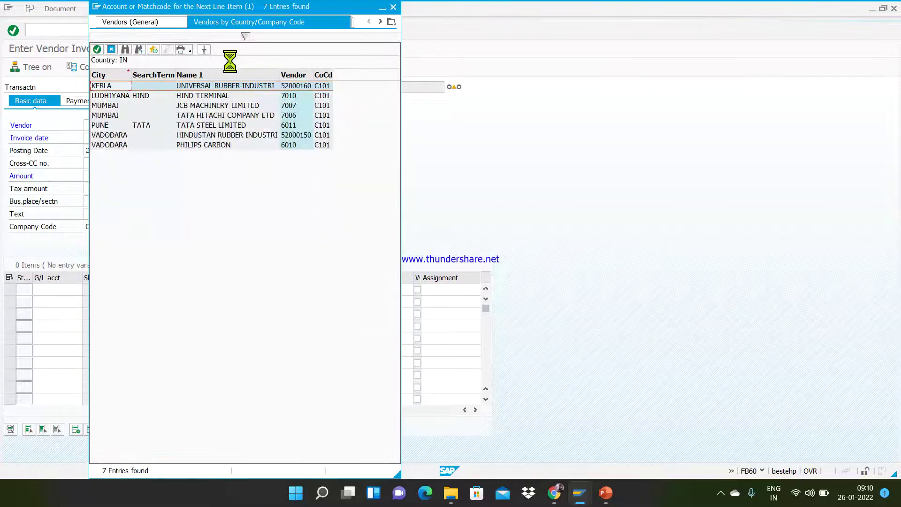
pyautogui.doubleClick(198, 95)
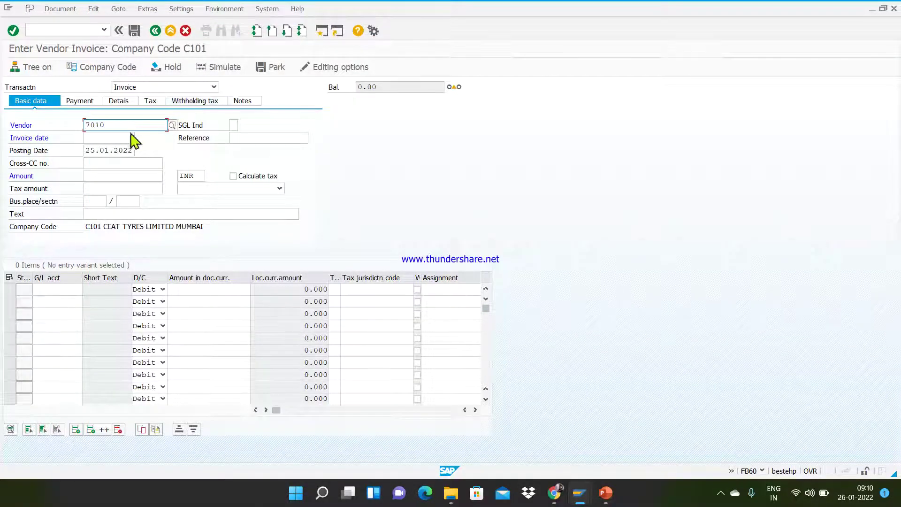
# Step: Set the invoice date to 30.11.2021
pyautogui.click(99, 137)
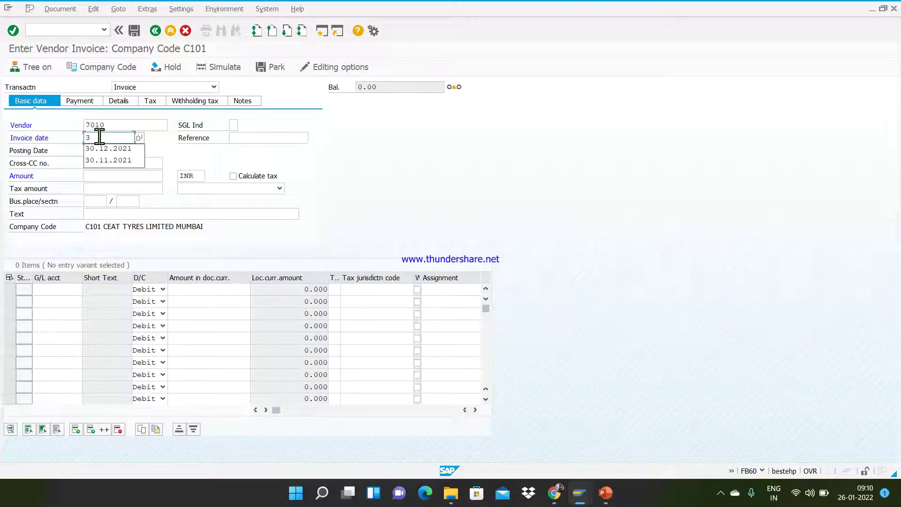
pyautogui.press('Down')
pyautogui.press('Down')
pyautogui.press('Return')
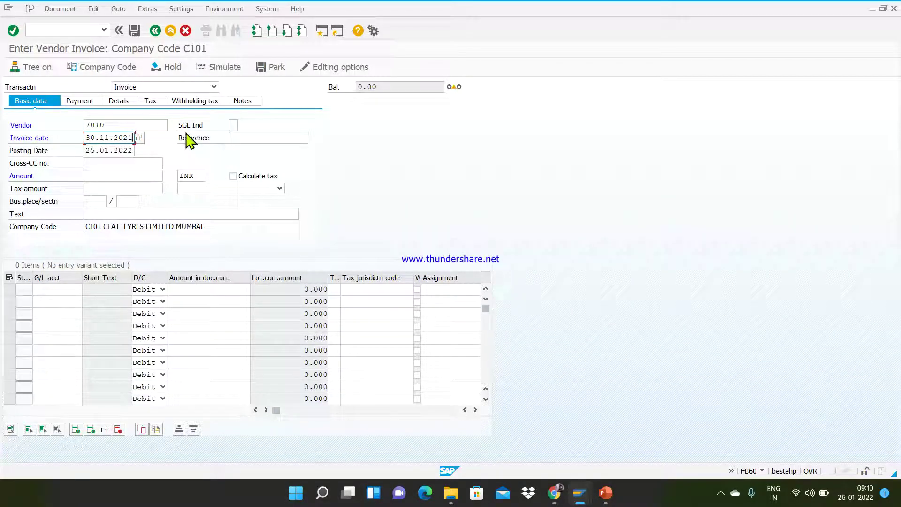
# Step: Copy the invoice date 30.11.2021 into the posting date, replacing its existing value
pyautogui.hotkey('shift', 'Left')
pyautogui.hotkey('shift', 'Left')
pyautogui.hotkey('shift', 'Left')
pyautogui.hotkey('shift', 'Left')
pyautogui.hotkey('shift', 'Left')
pyautogui.hotkey('shift', 'Left')
pyautogui.hotkey('shift', 'Left')
pyautogui.hotkey('shift', 'Left')
pyautogui.hotkey('shift', 'Left')
pyautogui.hotkey('shift', 'Left')
pyautogui.hotkey('ctrl', 'c')
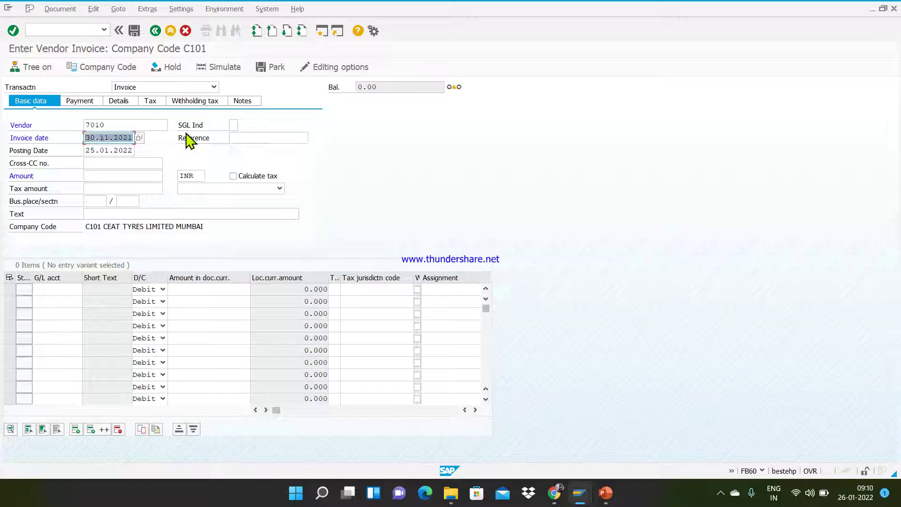
pyautogui.press('Down')
pyautogui.hotkey('ctrl', 'v')
# Step: Enter Bill No11 as the invoice reference and 10000 as the invoice amount
pyautogui.click(260, 138)
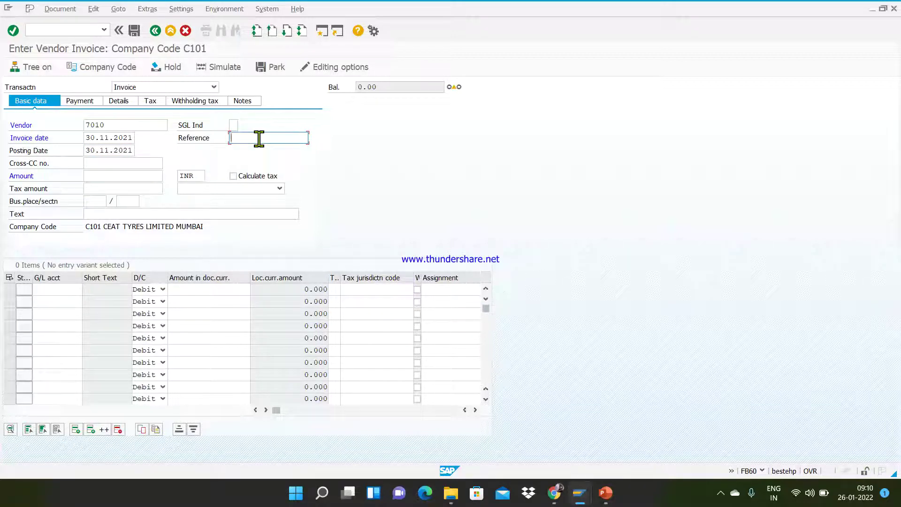
pyautogui.write('b')
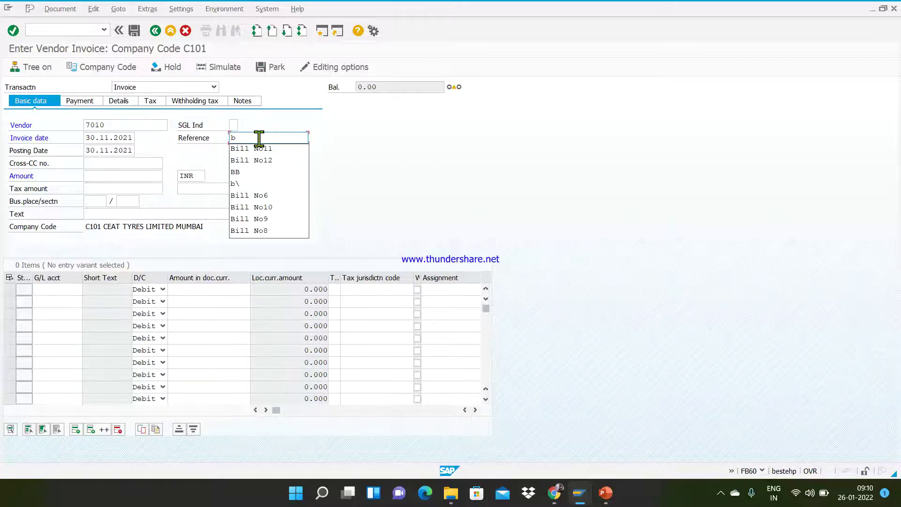
pyautogui.click(261, 149)
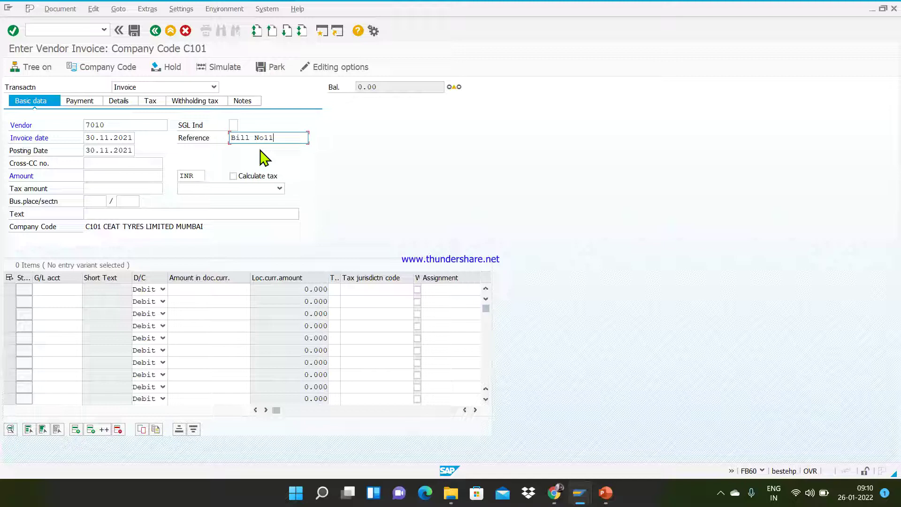
pyautogui.click(103, 176)
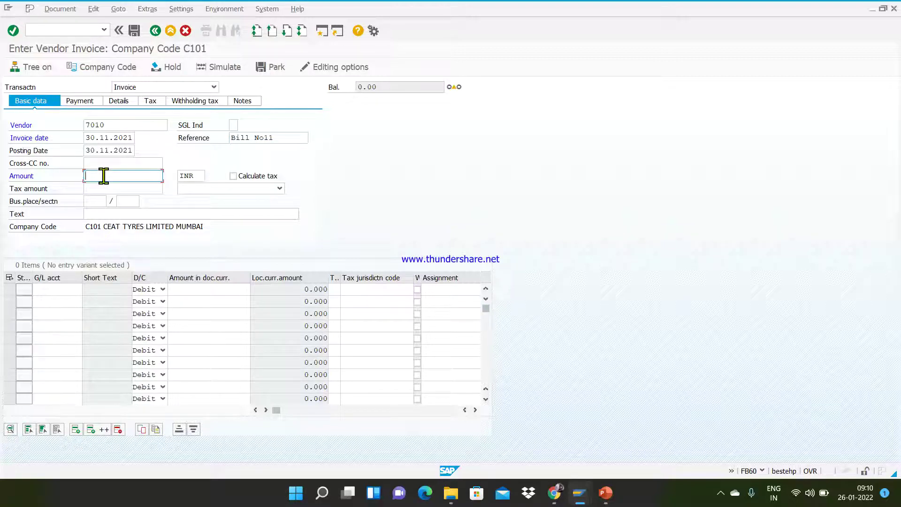
pyautogui.write('10')
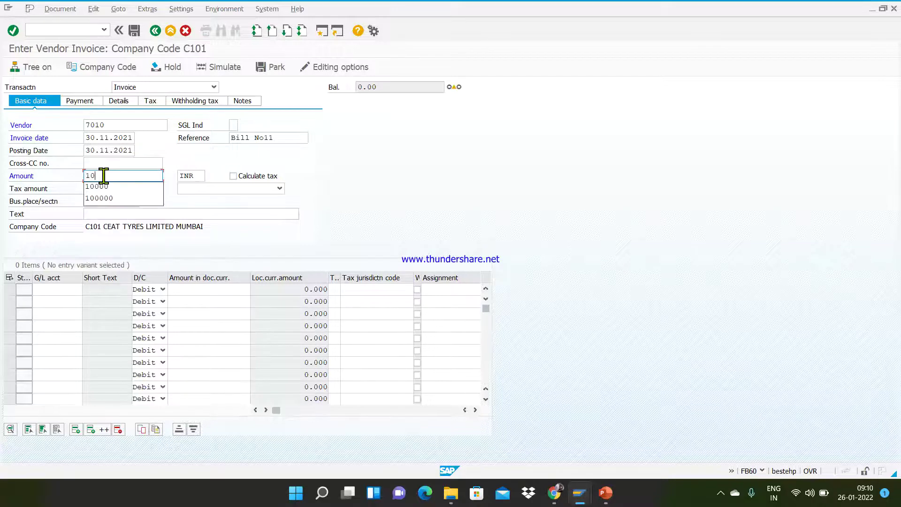
pyautogui.write('000')
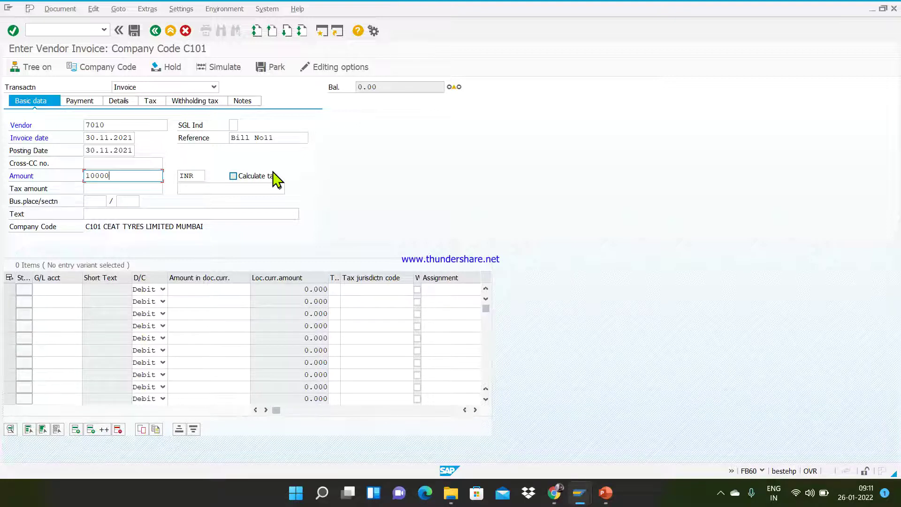
# Step: Enter "Freight Invoice Booked" as the header text of the invoice
pyautogui.click(112, 213)
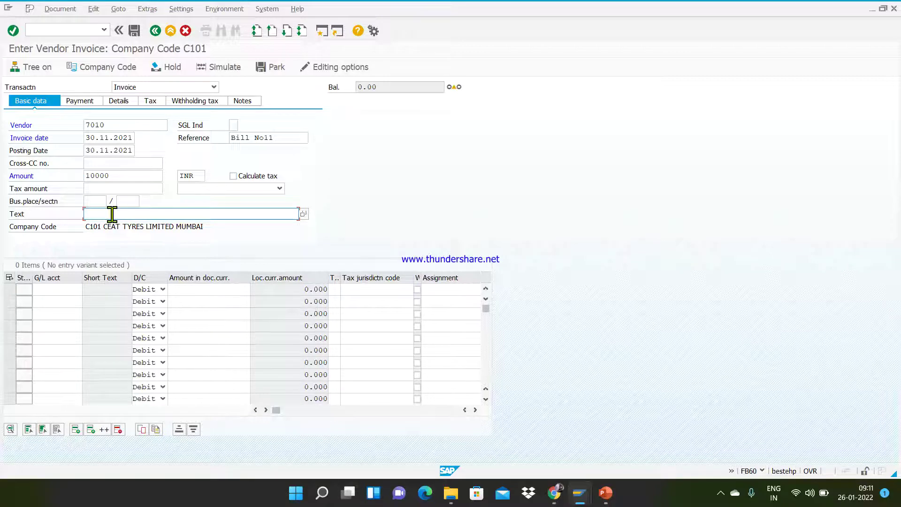
pyautogui.write('F')
pyautogui.press('Down')
pyautogui.press('Return')
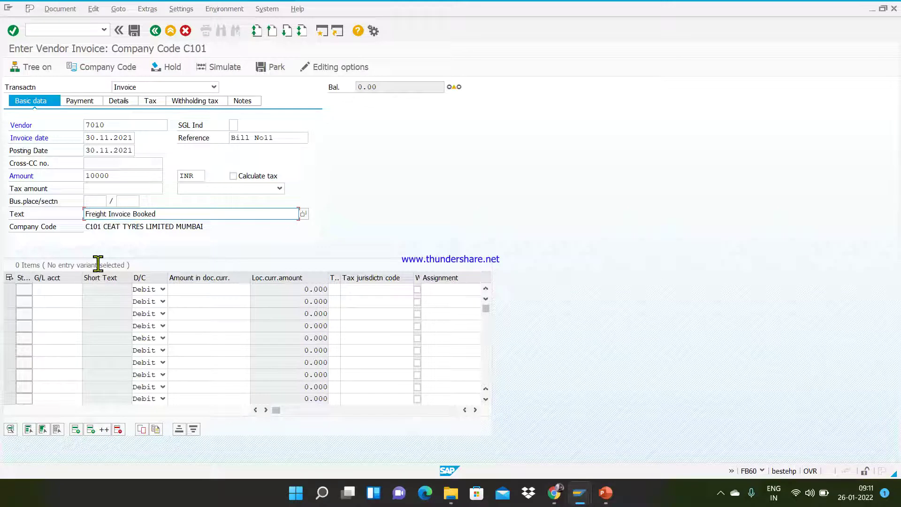
# Step: Search the G/L accounts by long text *Freight* and assign the Freight account to the first line item
pyautogui.click(62, 290)
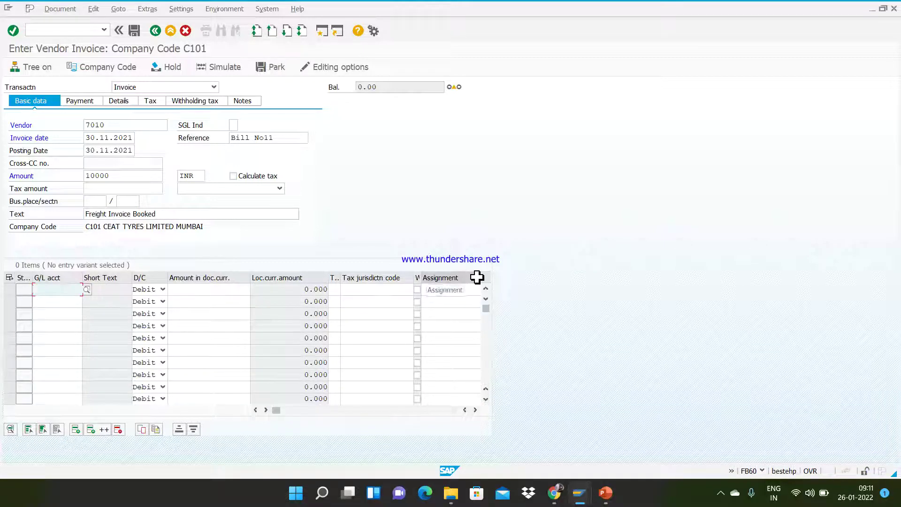
pyautogui.click(88, 289)
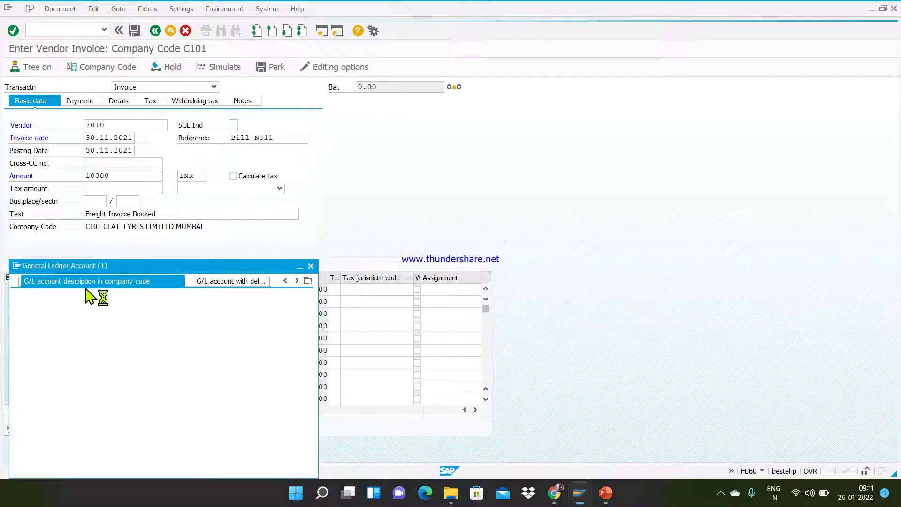
pyautogui.moveTo(194, 269); pyautogui.dragTo(696, 21)
pyautogui.write('*F')
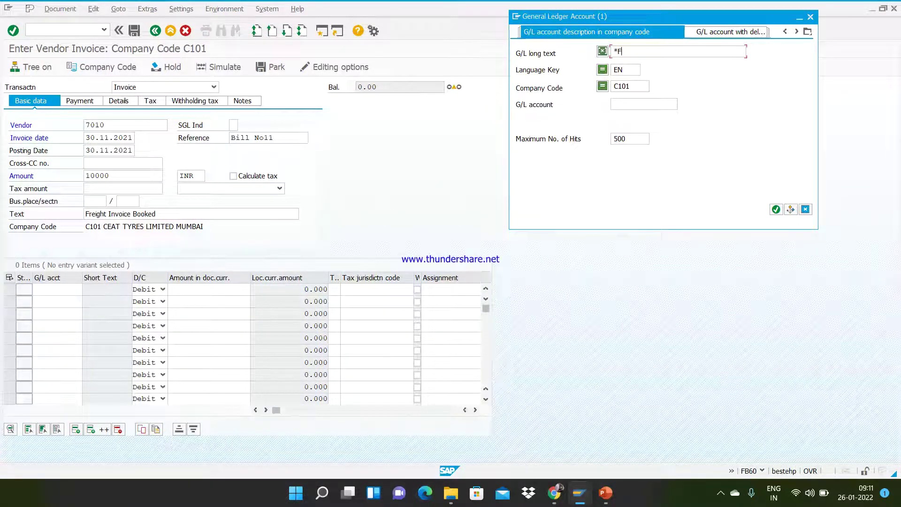
pyautogui.write('reight*')
pyautogui.click(776, 210)
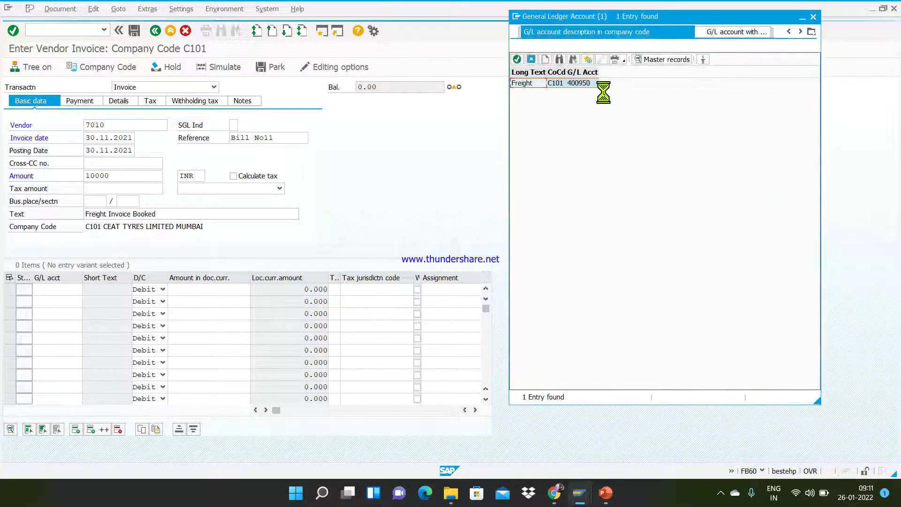
pyautogui.doubleClick(578, 83)
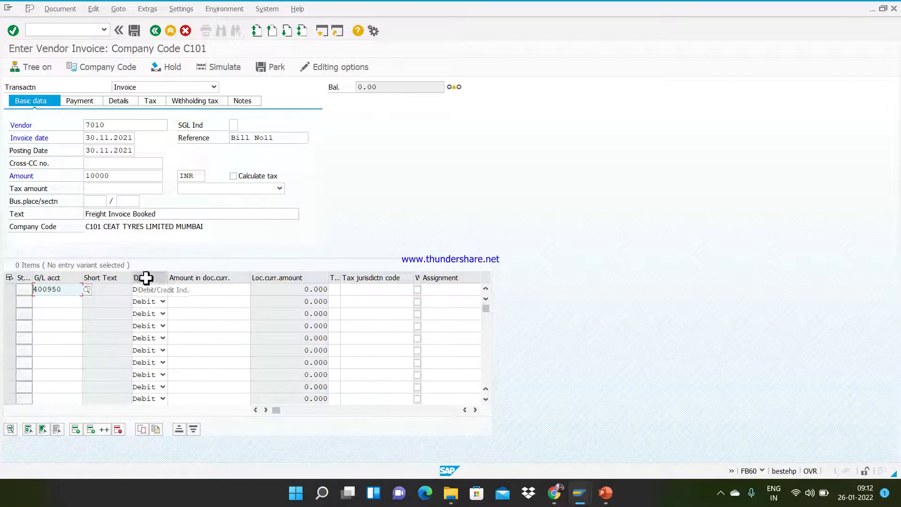
# Step: Enter 10000 as the document currency amount of the Freight debit line
pyautogui.click(191, 290)
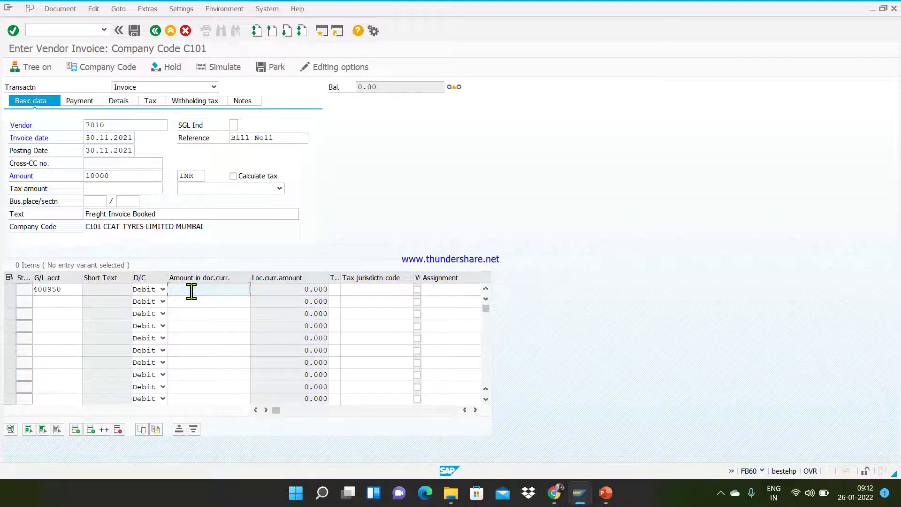
pyautogui.write('1')
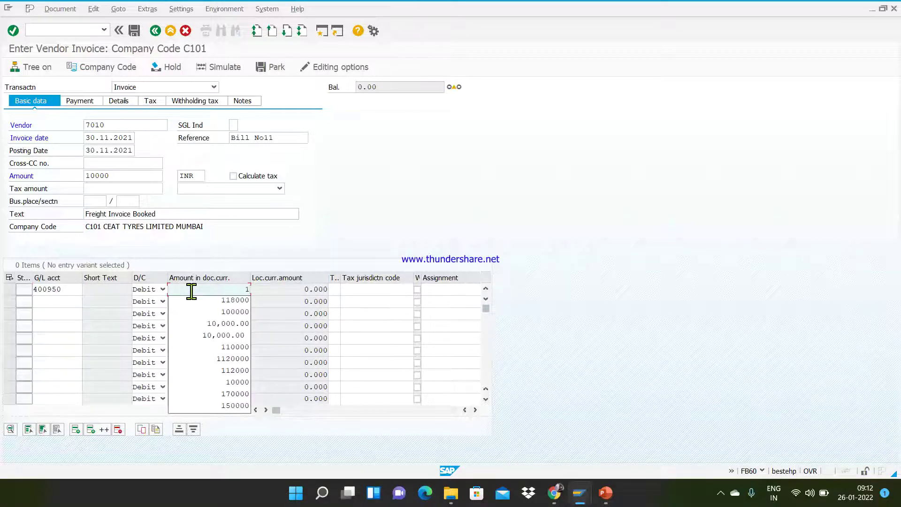
pyautogui.write('0000')
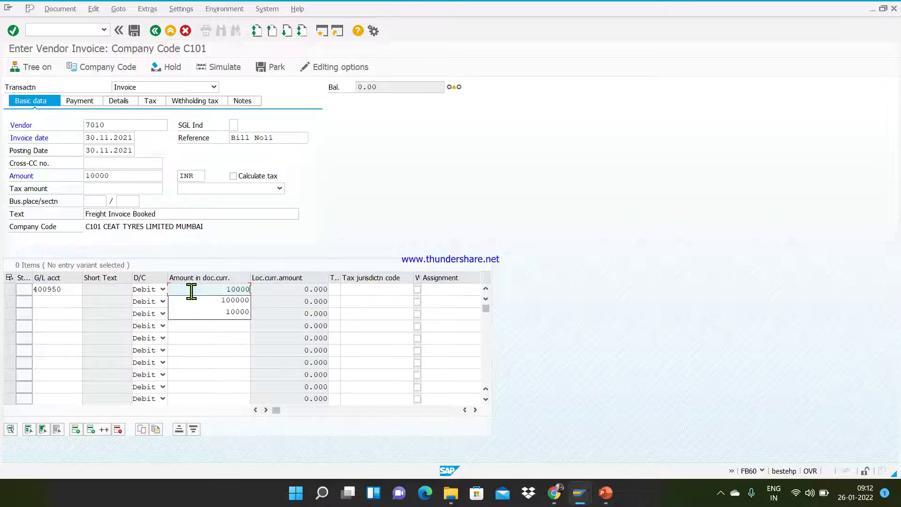
# Step: Enter "Freight Invoice booked" as the item text of the Freight line
pyautogui.click(374, 289)
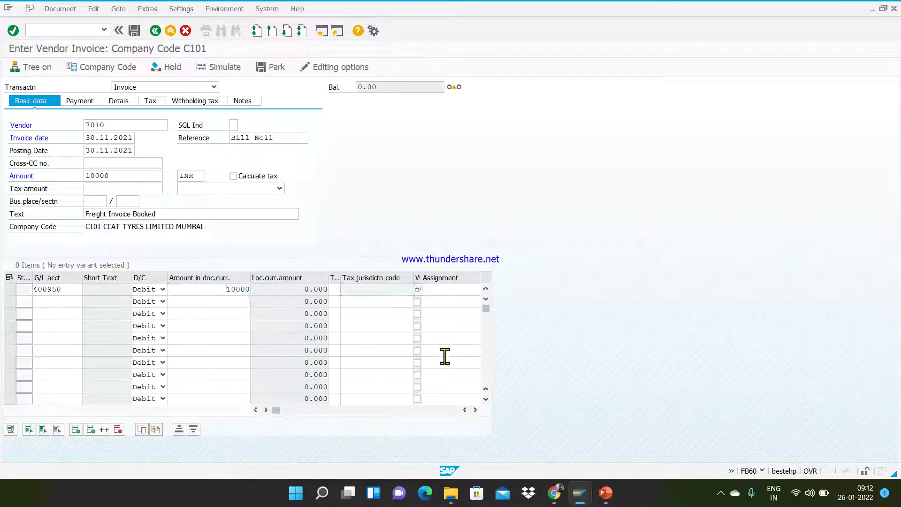
pyautogui.click(476, 411)
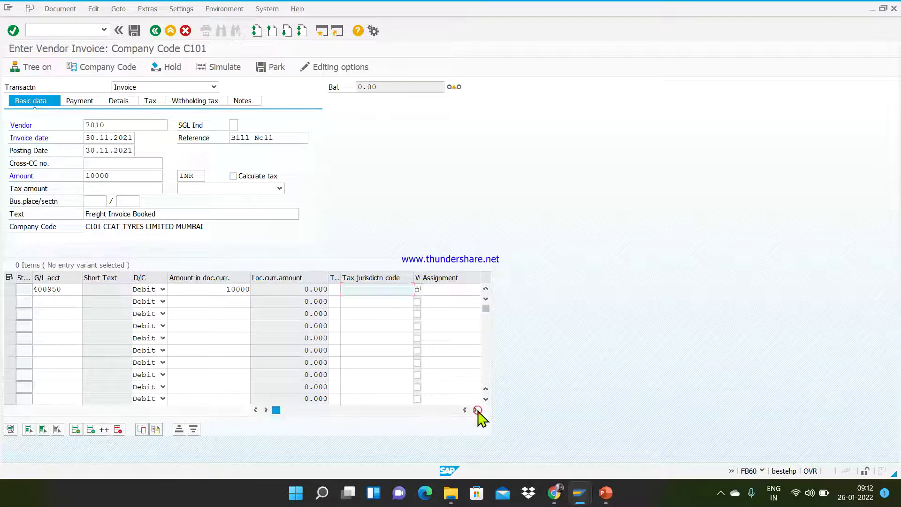
pyautogui.click(476, 410)
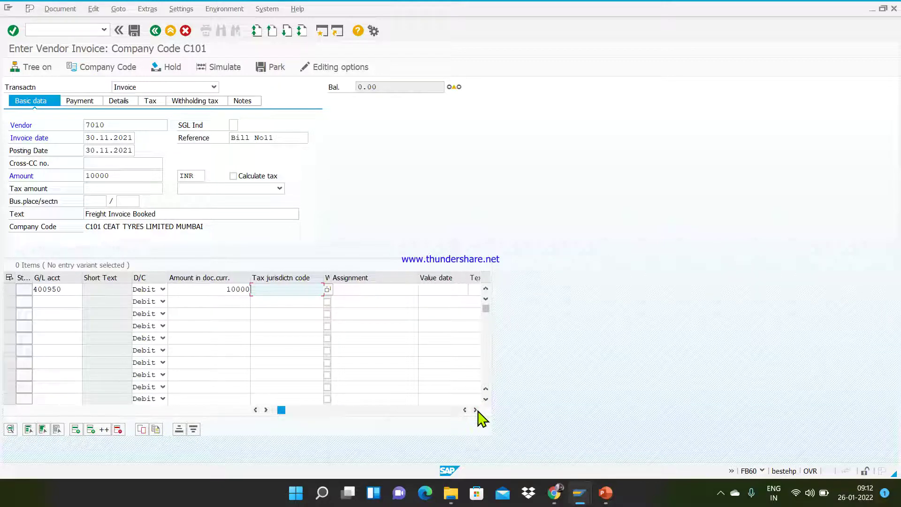
pyautogui.click(476, 410)
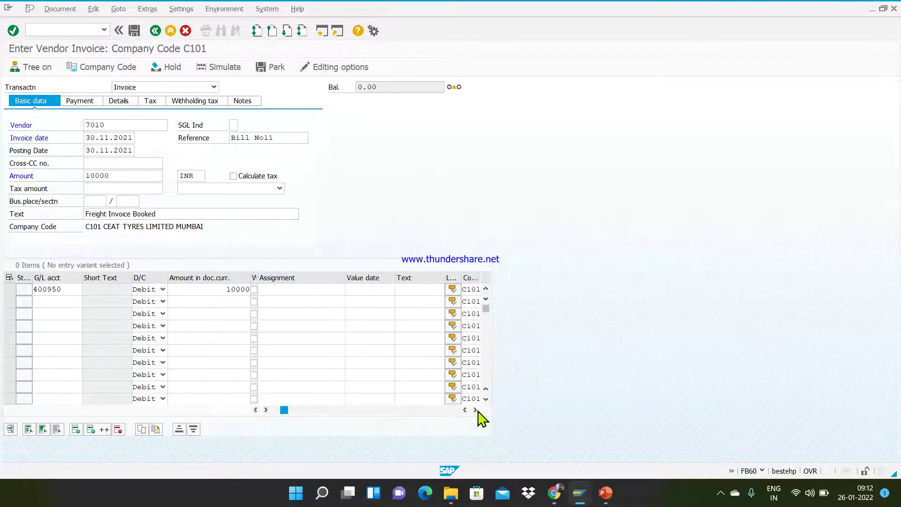
pyautogui.click(413, 289)
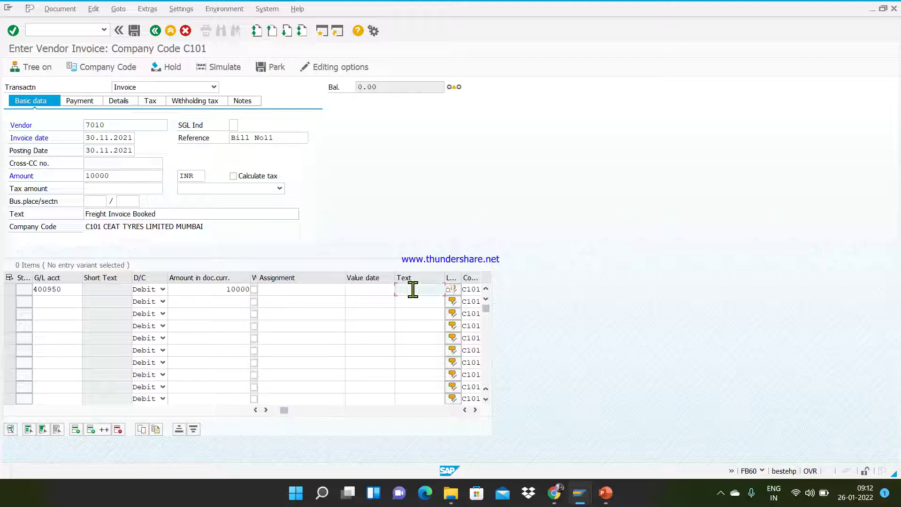
pyautogui.write('F')
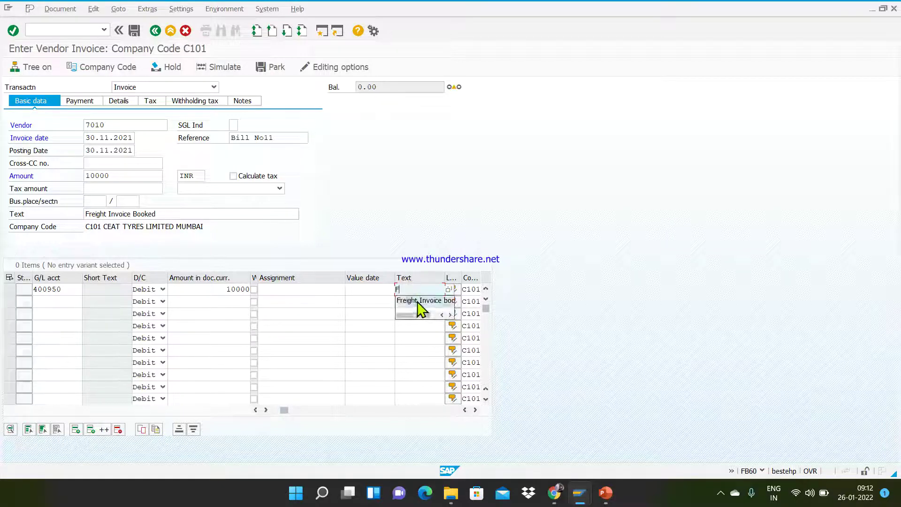
pyautogui.click(417, 301)
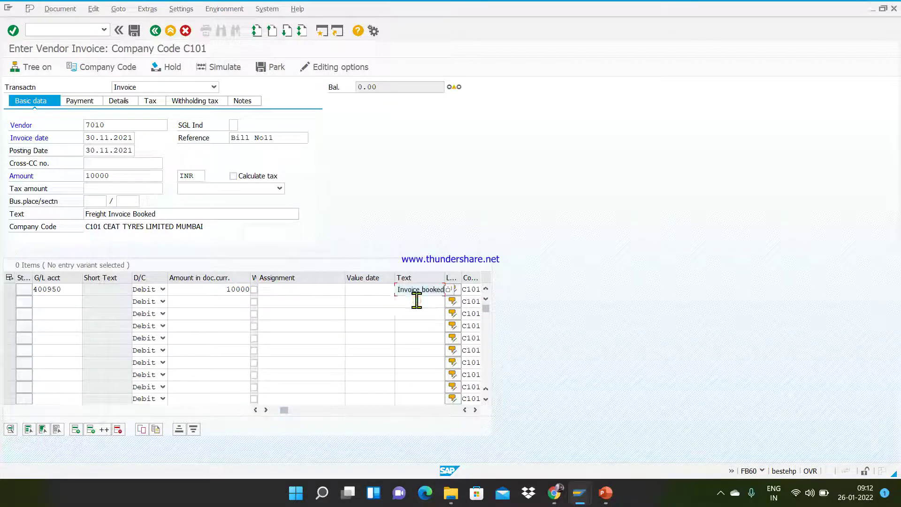
# Step: Assign business area VAD (Vadodara) to the Freight line item
pyautogui.click(475, 409)
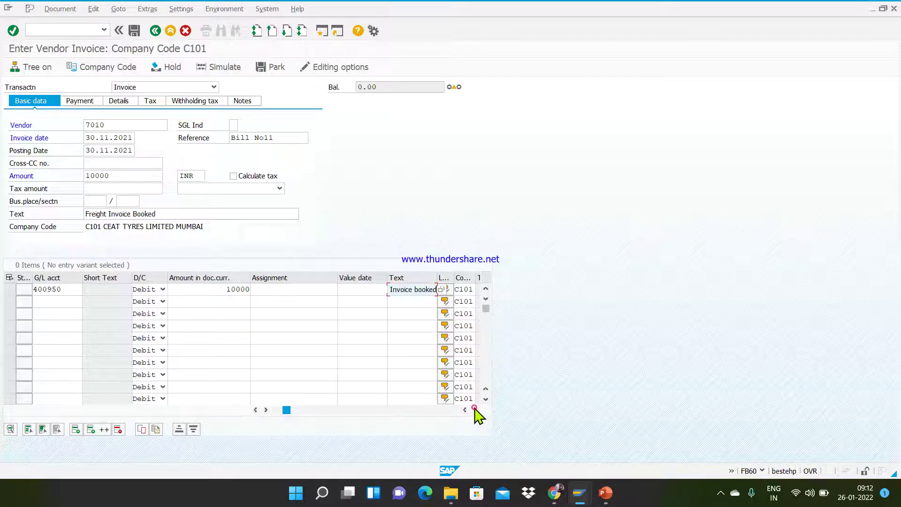
pyautogui.click(474, 409)
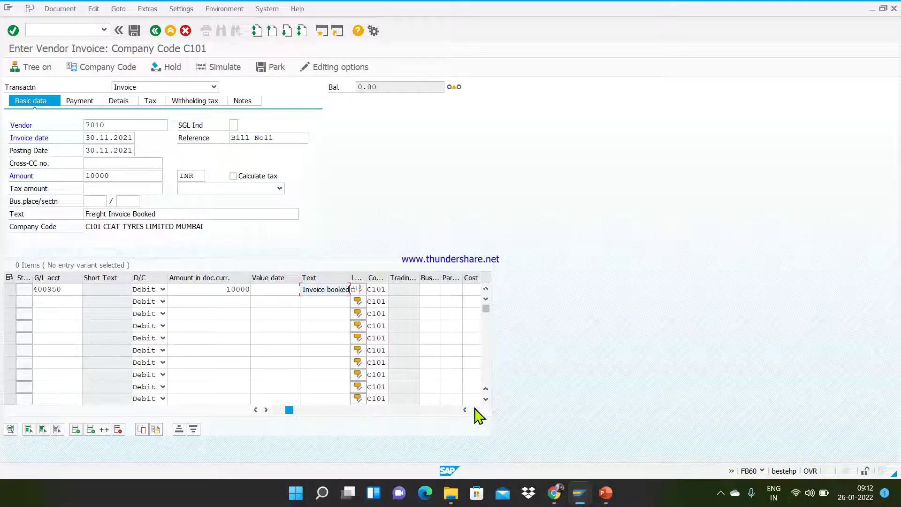
pyautogui.click(474, 409)
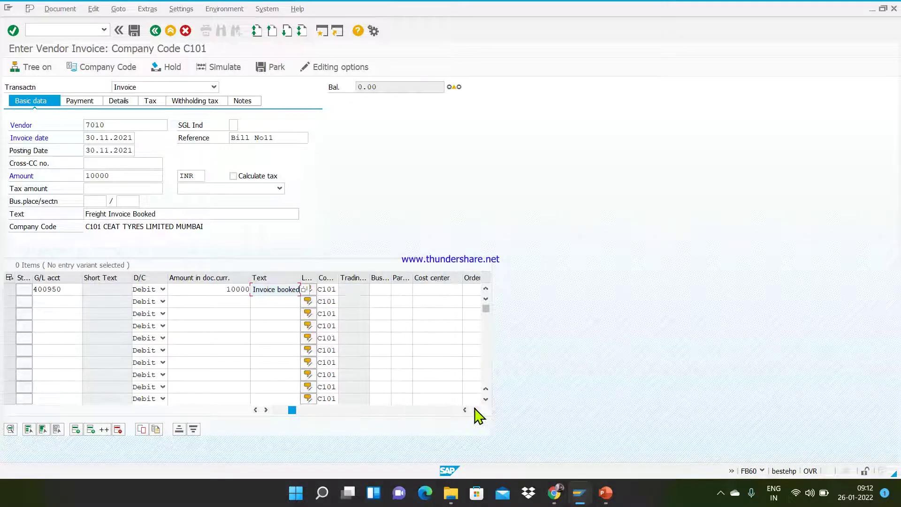
pyautogui.click(377, 289)
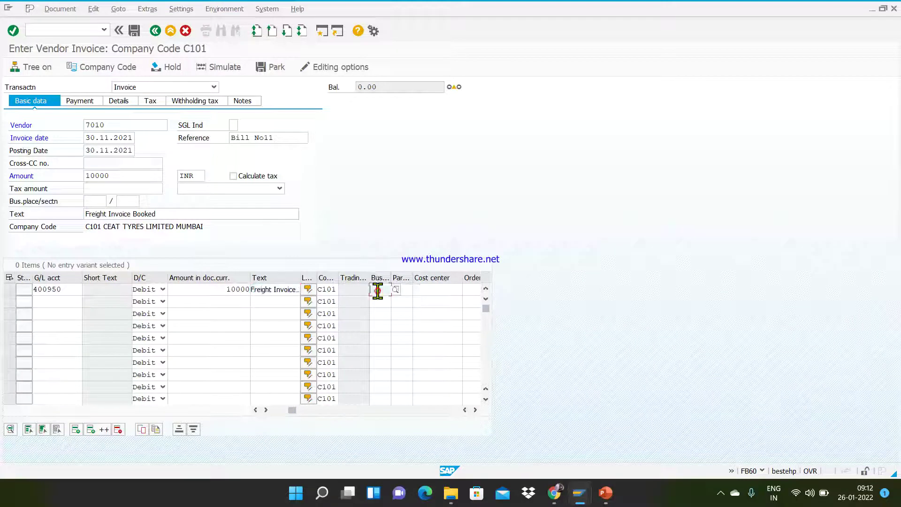
pyautogui.write('VAD')
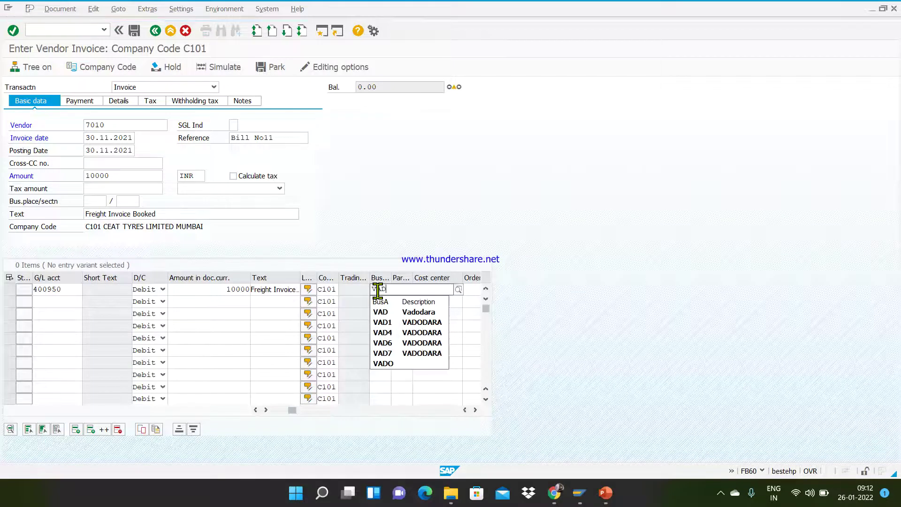
pyautogui.click(388, 310)
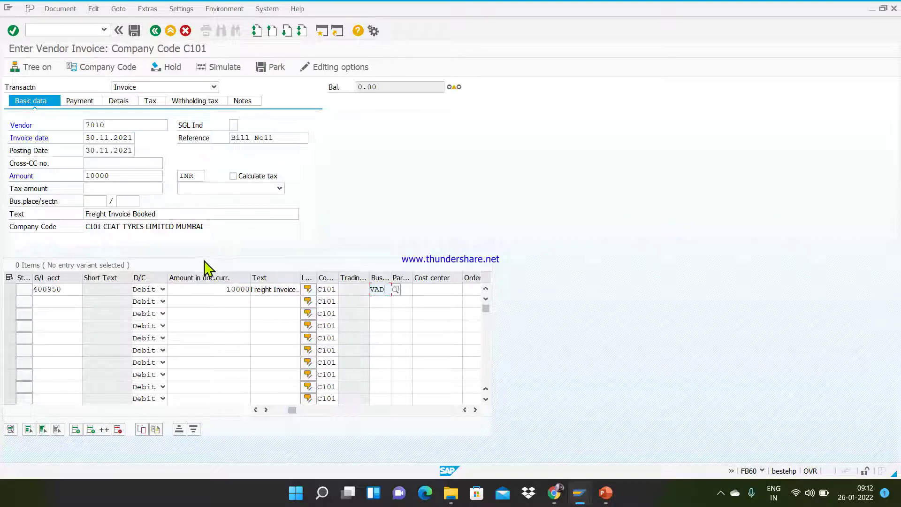
# Step: Validate the invoice header and the Freight line item, accepting the date and due-date warnings
pyautogui.press('Return')
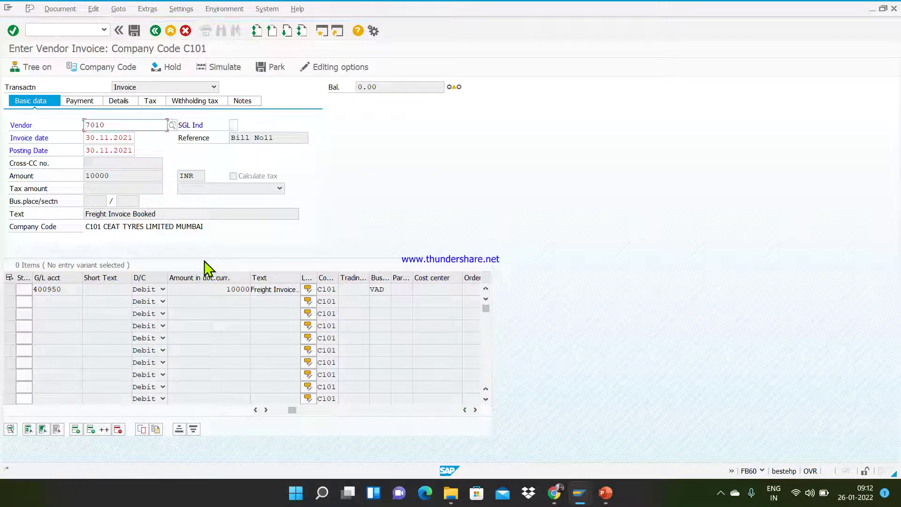
pyautogui.press('Return')
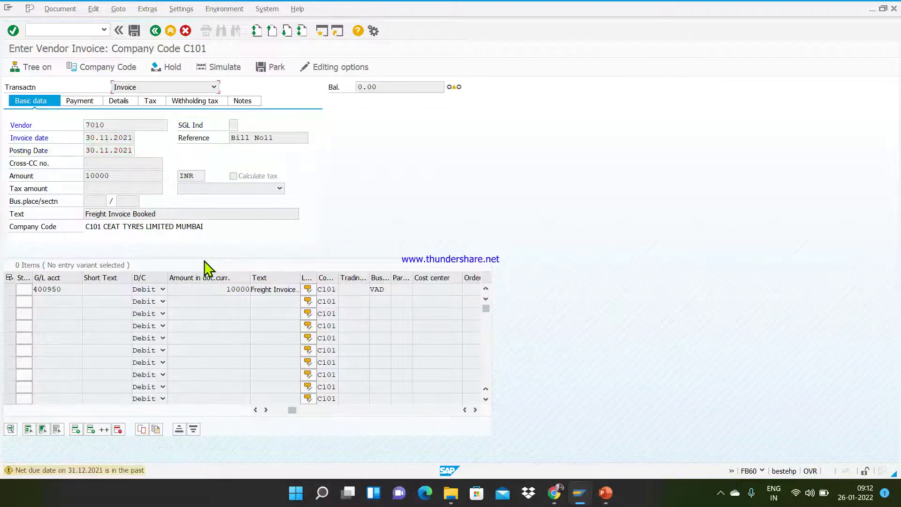
pyautogui.press('Return')
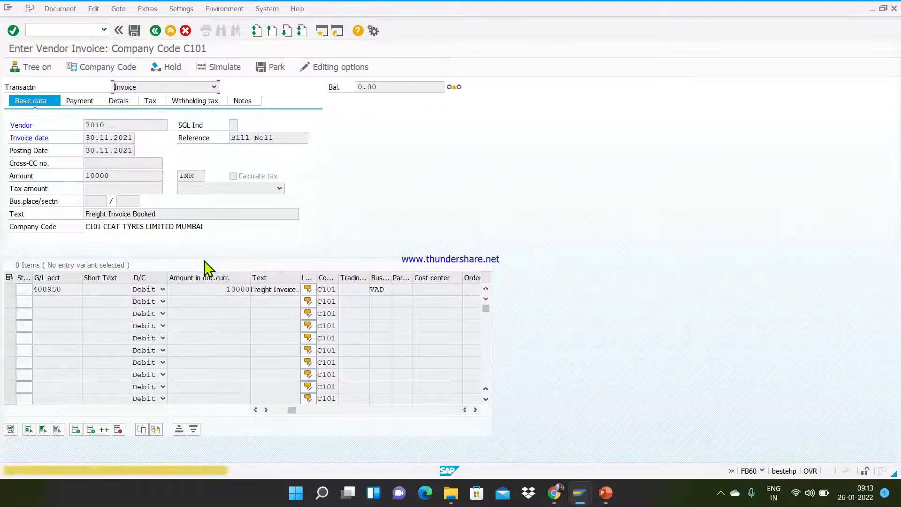
pyautogui.press('Return')
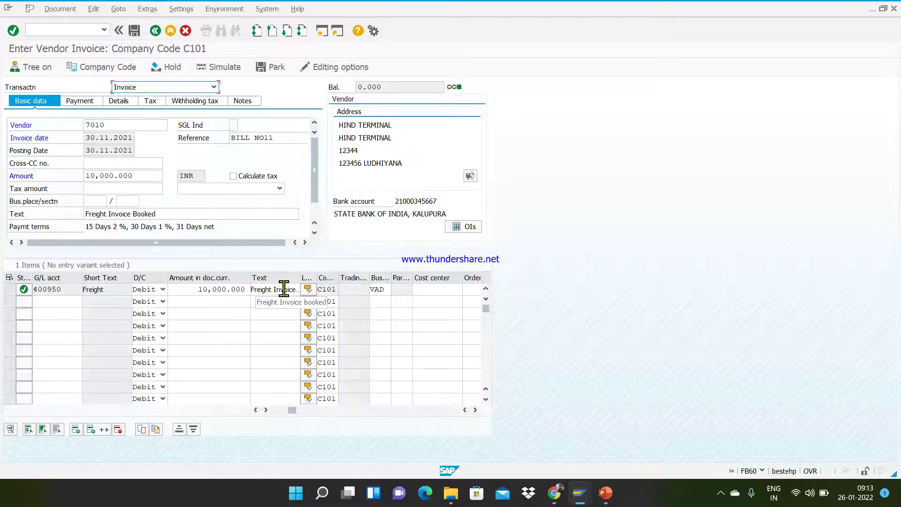
# Step: Review the invoice's payment terms and assign business area VAD in the vendor item details
pyautogui.click(85, 102)
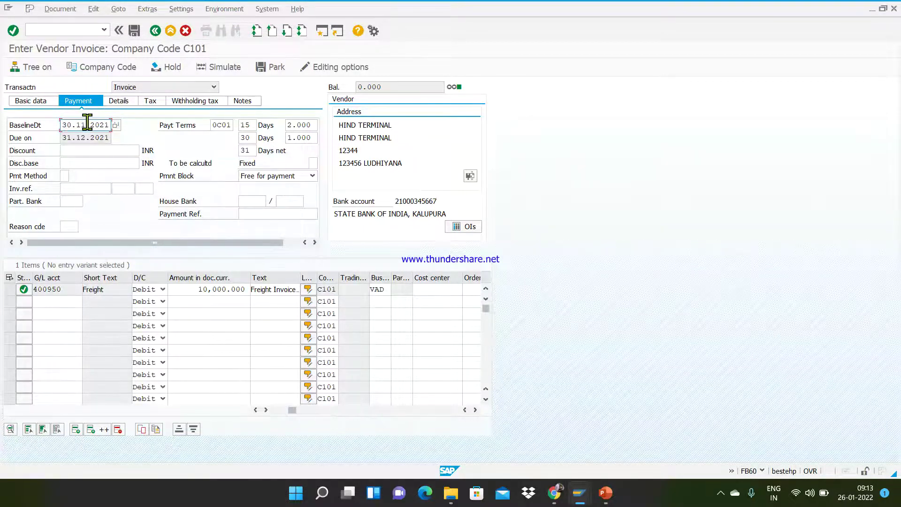
pyautogui.click(127, 103)
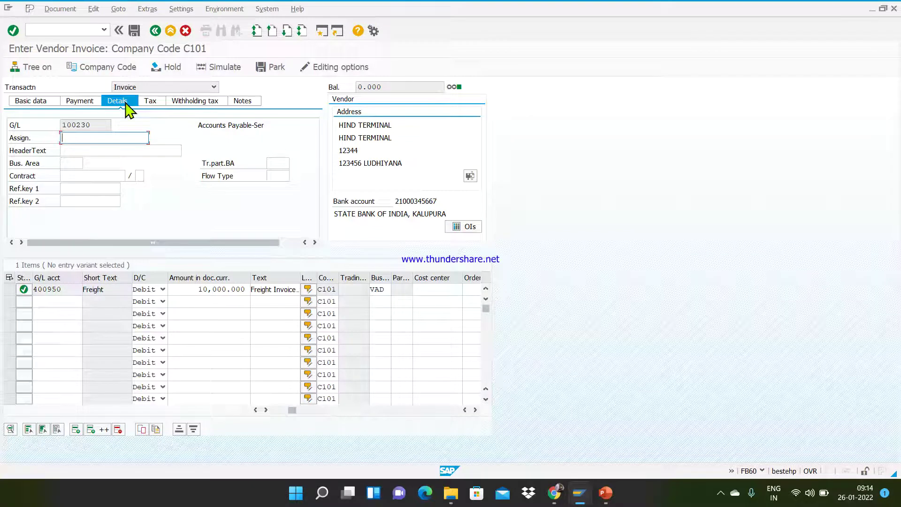
pyautogui.click(66, 164)
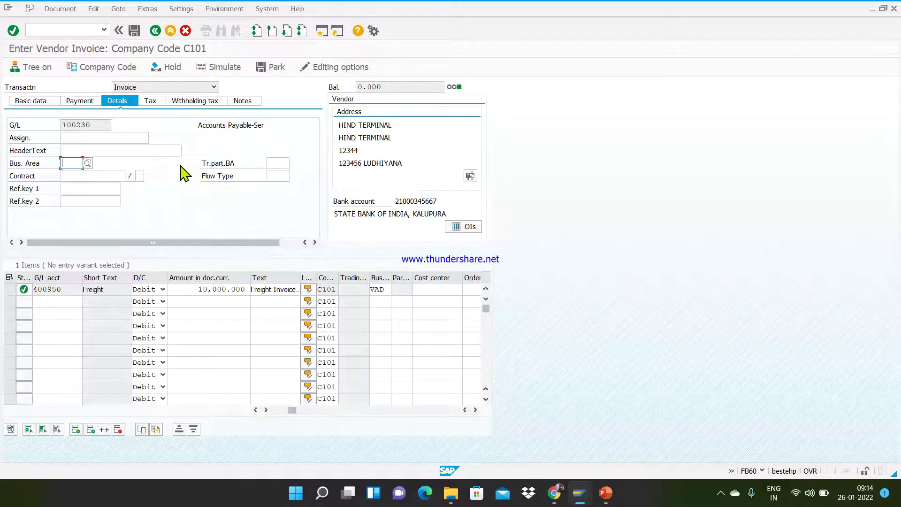
pyautogui.write('VAD')
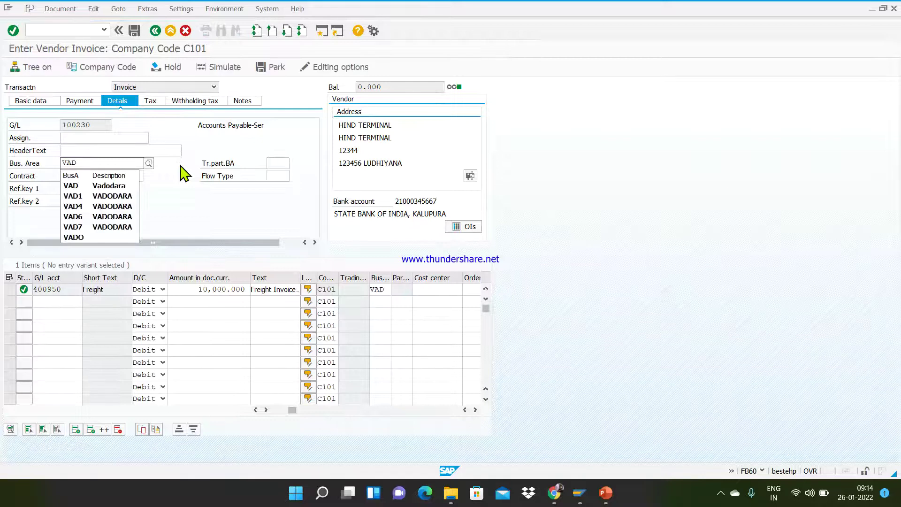
pyautogui.press('Return')
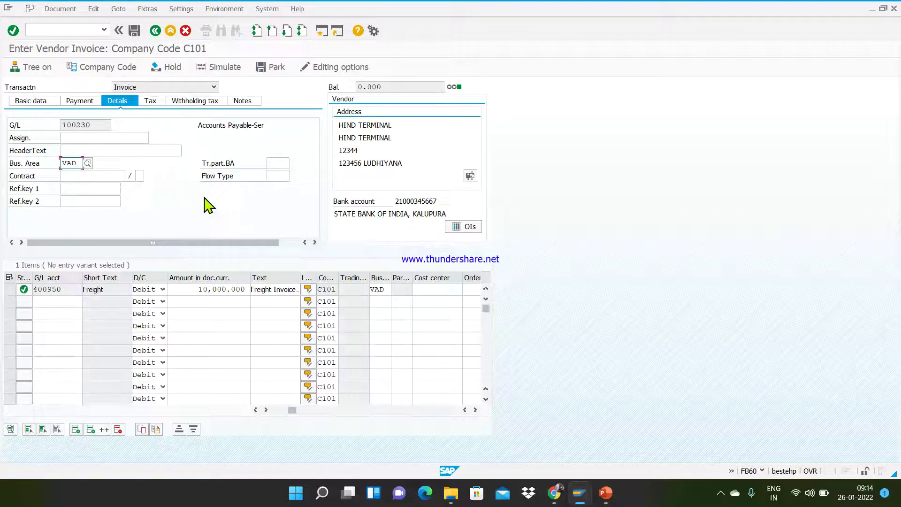
# Step: Simulate the vendor invoice to check its debit and credit items, and post the document
pyautogui.click(220, 70)
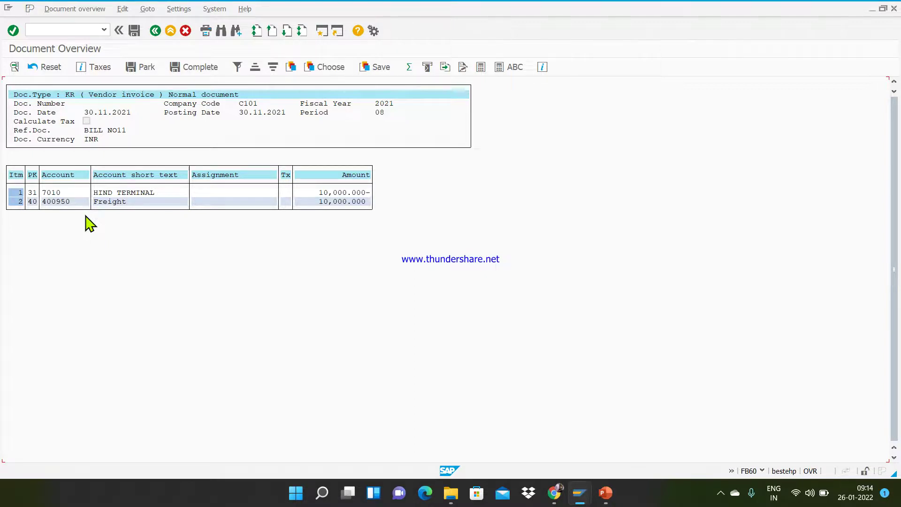
pyautogui.click(135, 31)
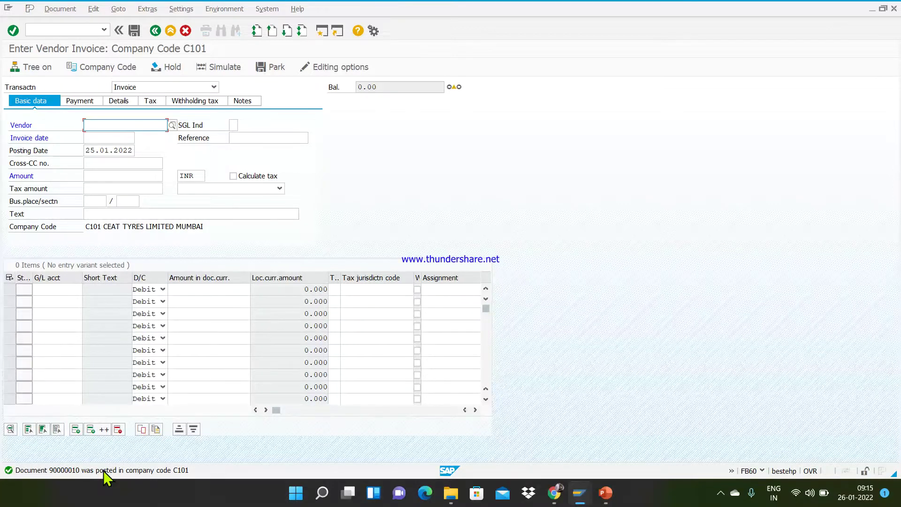
pyautogui.hotkey('alt', 'Tab')
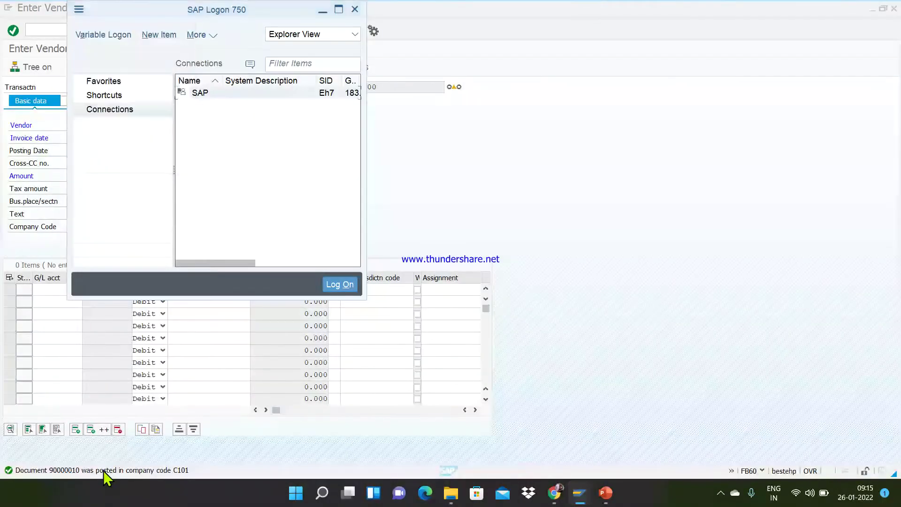
pyautogui.hotkey('alt', 'Tab')
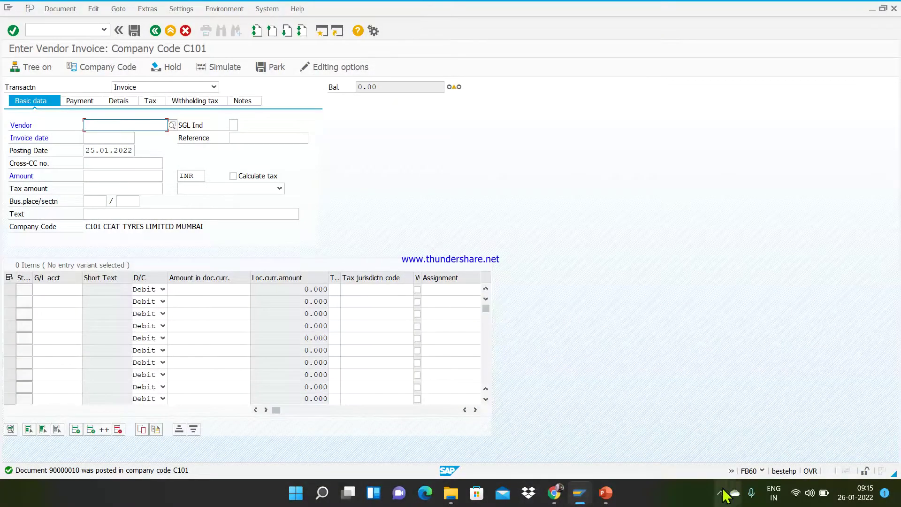
pyautogui.click(721, 497)
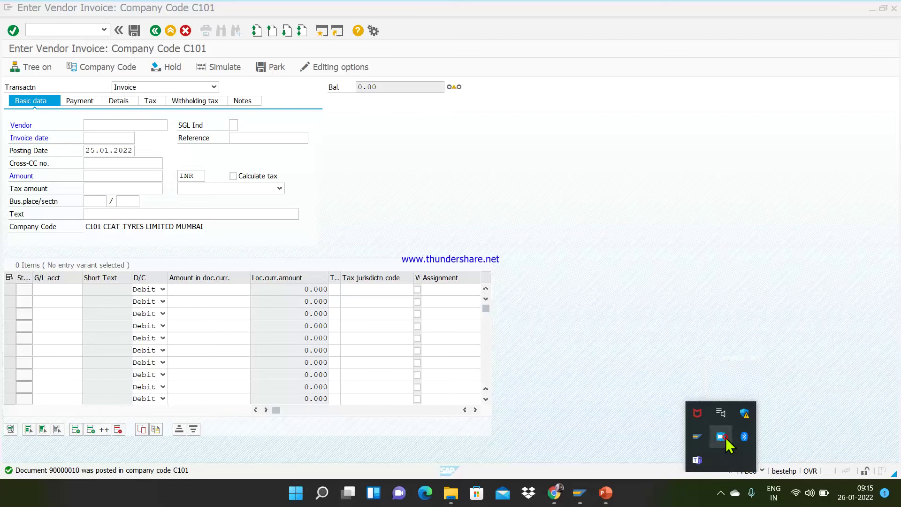